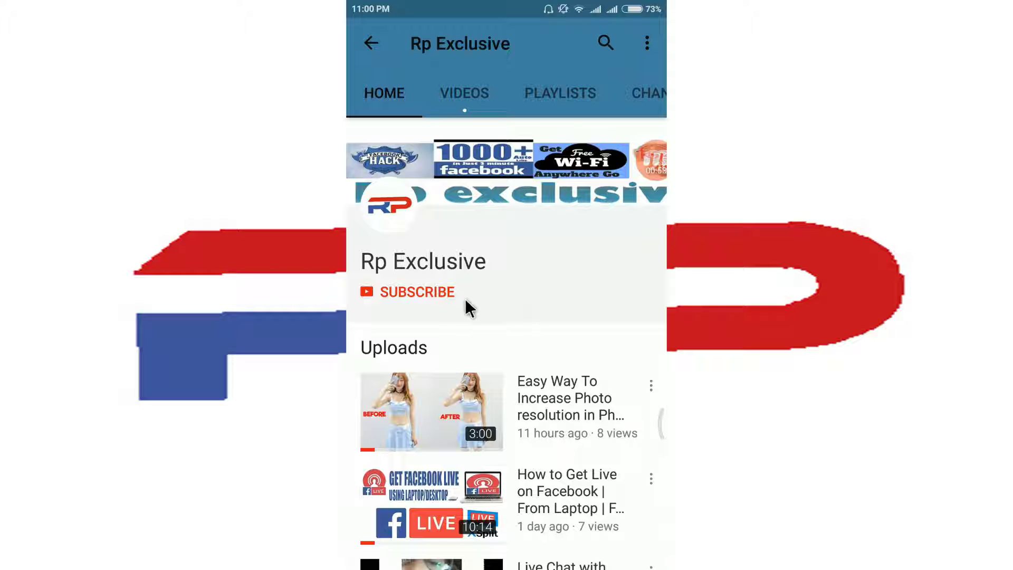
Subscribe to Rp Exclusive with all notifications on, then bring up the recent apps
{"action": "left_click", "coordinate": [425, 291]}
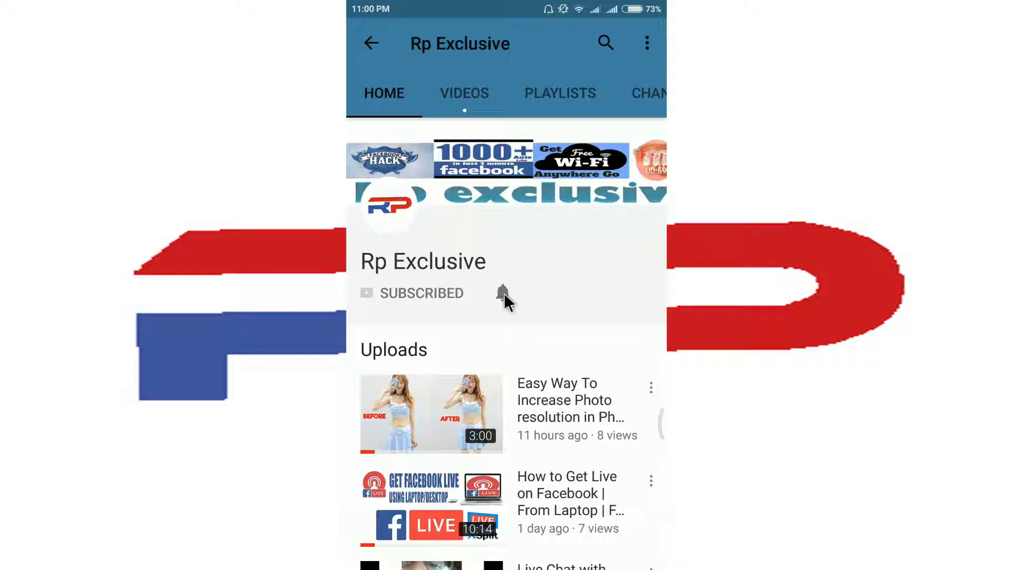
{"action": "left_click", "coordinate": [504, 293]}
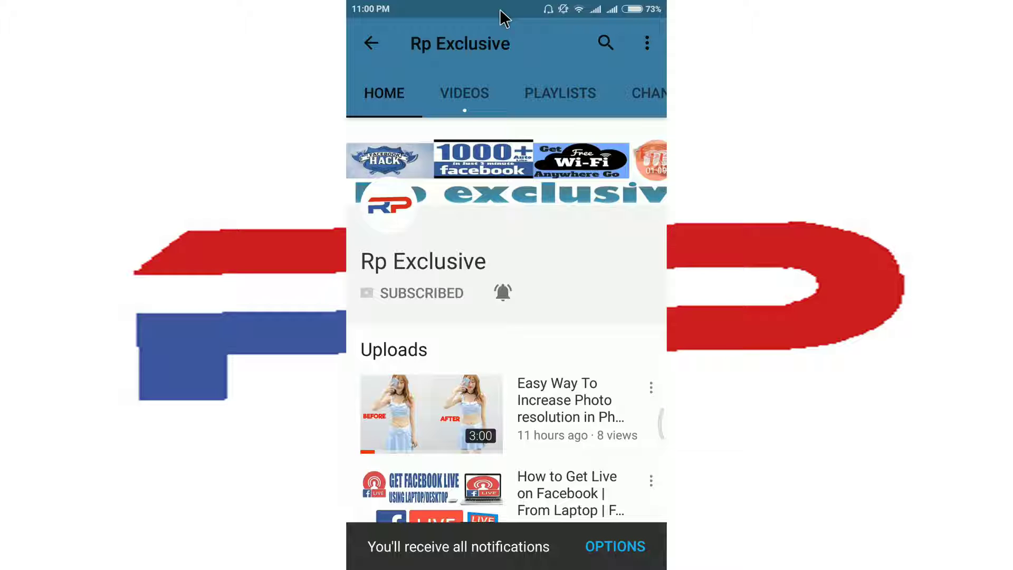
{"action": "key", "text": "alt+Tab"}
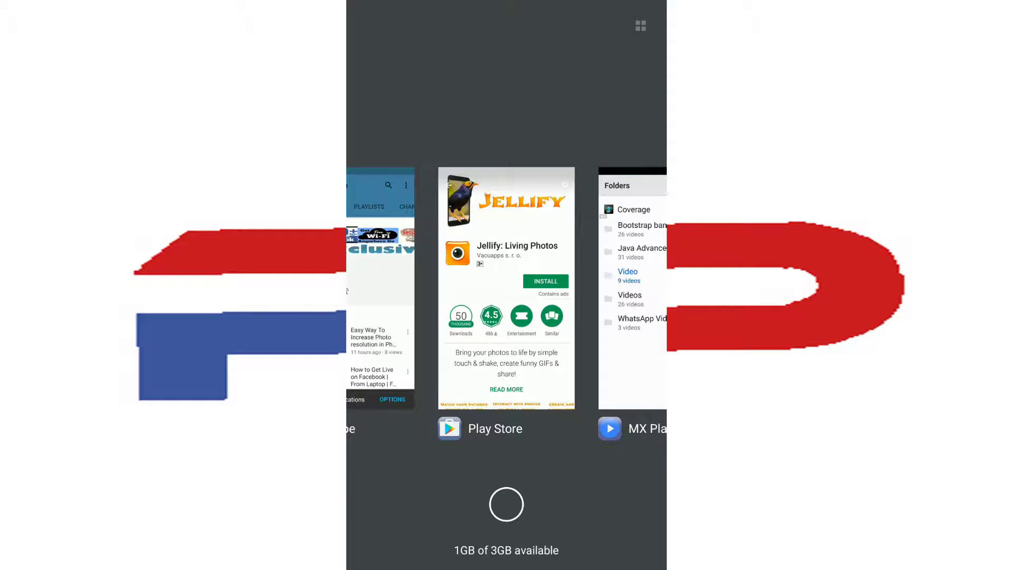
Install Jellify: Living Photos from the Play Store and launch it
{"action": "left_click", "coordinate": [506, 288]}
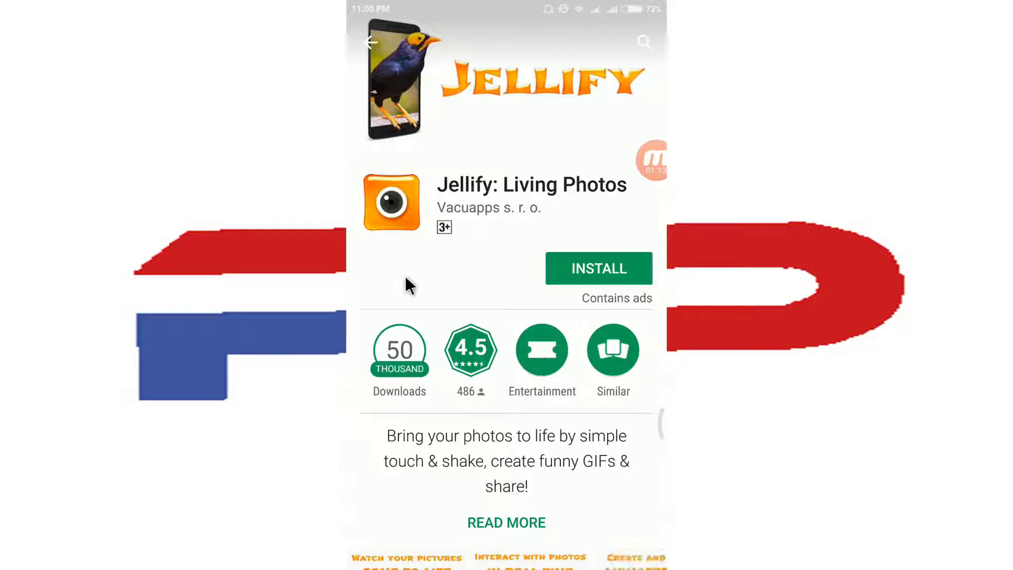
{"action": "left_click", "coordinate": [645, 37]}
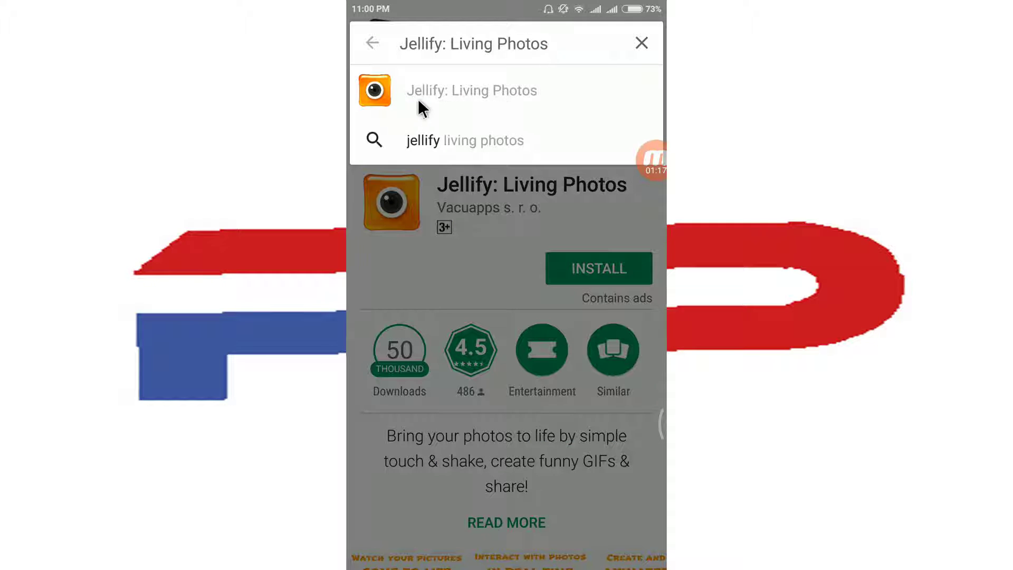
{"action": "left_click", "coordinate": [527, 91]}
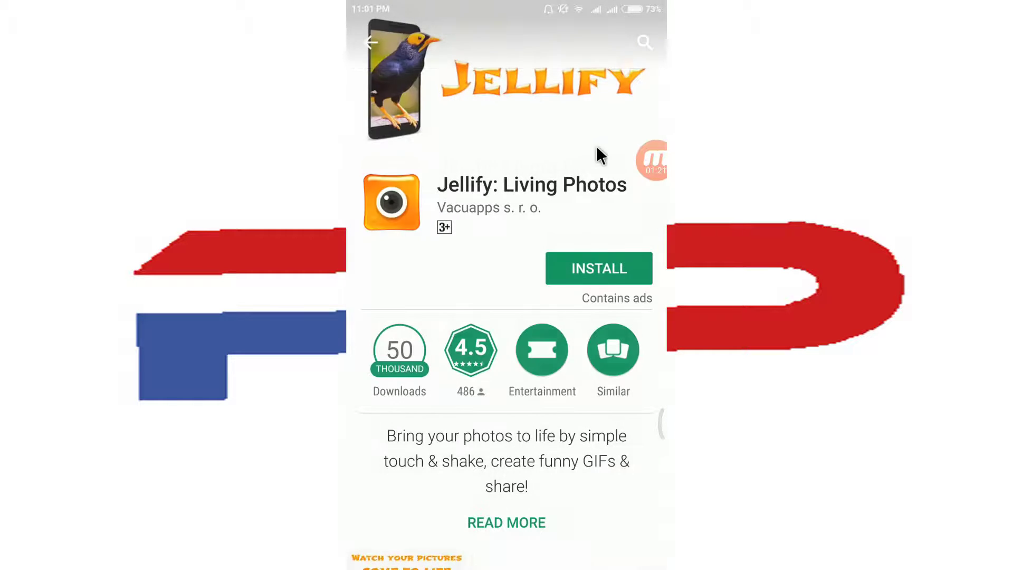
{"action": "left_click", "coordinate": [607, 271]}
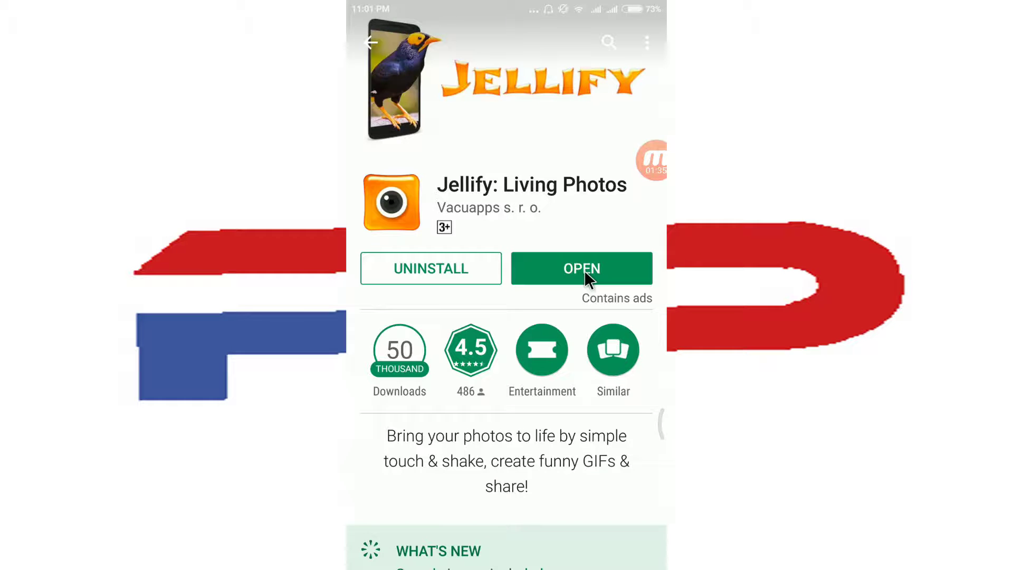
{"action": "left_click", "coordinate": [584, 271]}
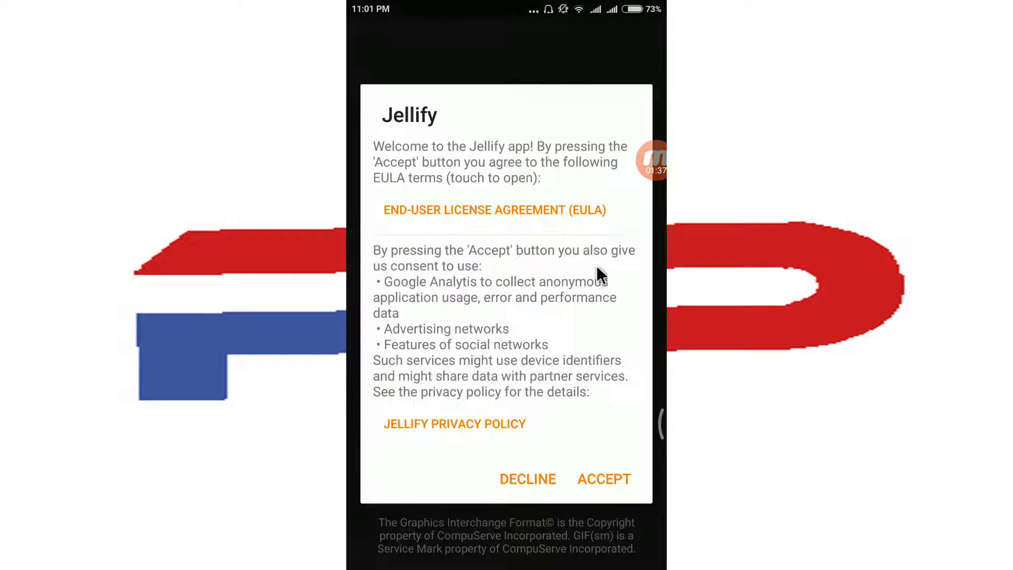
Accept the Jellify EULA, start a new creation, and grant photo and media access
{"action": "left_click", "coordinate": [611, 479]}
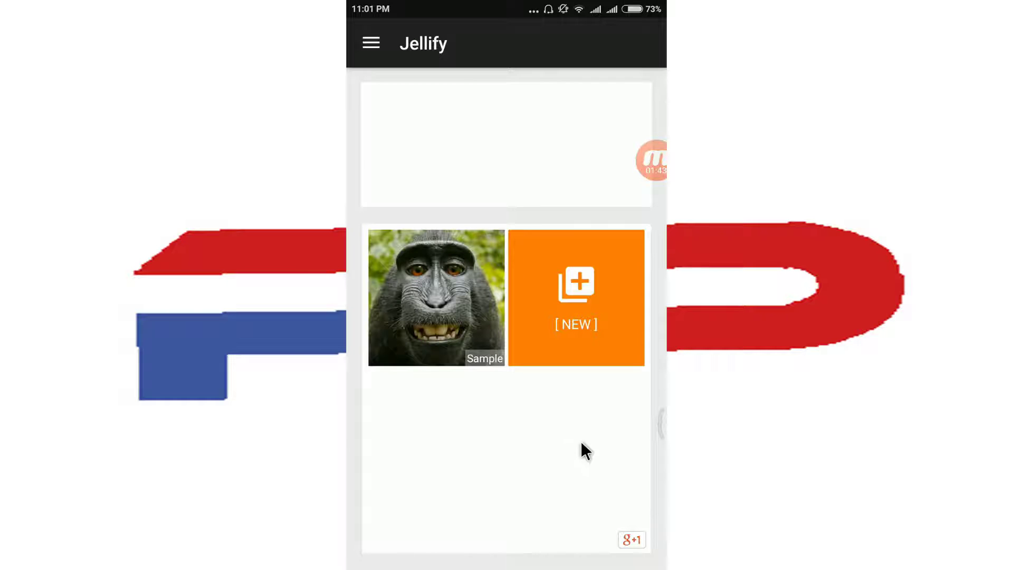
{"action": "left_click", "coordinate": [578, 287]}
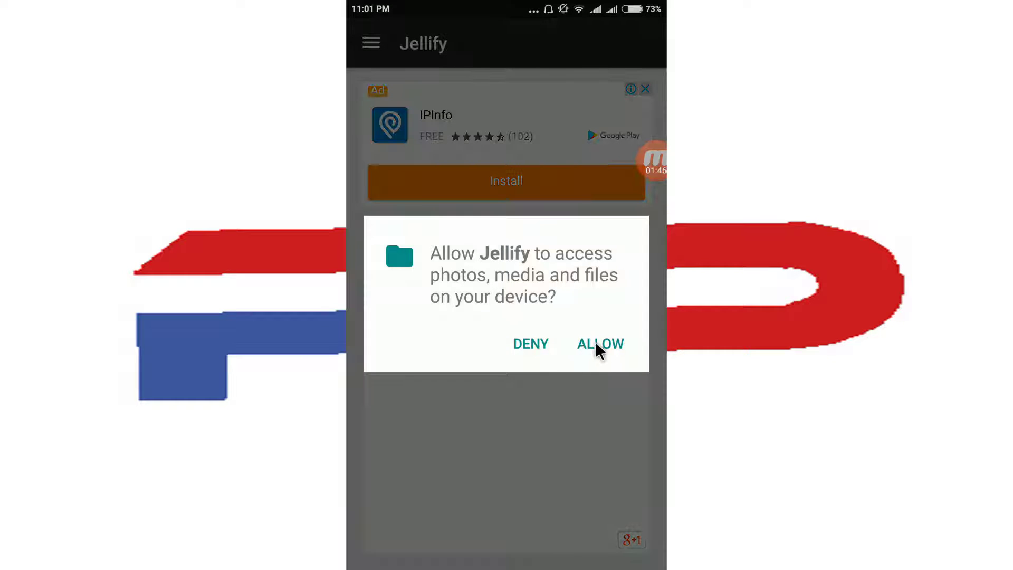
{"action": "left_click", "coordinate": [596, 344]}
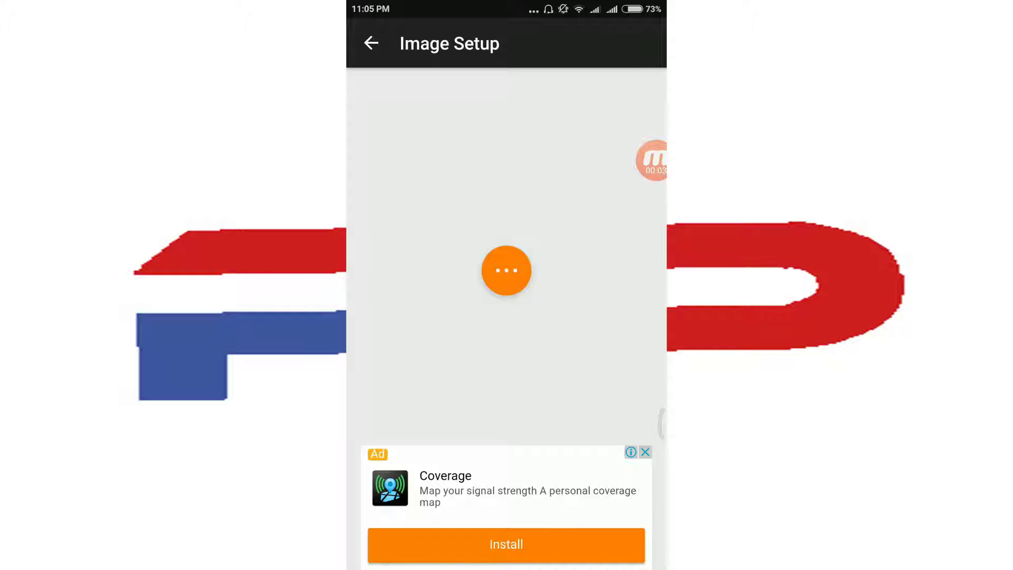
Choose to add an existing image from the phone via the orange options button
{"action": "left_click", "coordinate": [511, 277]}
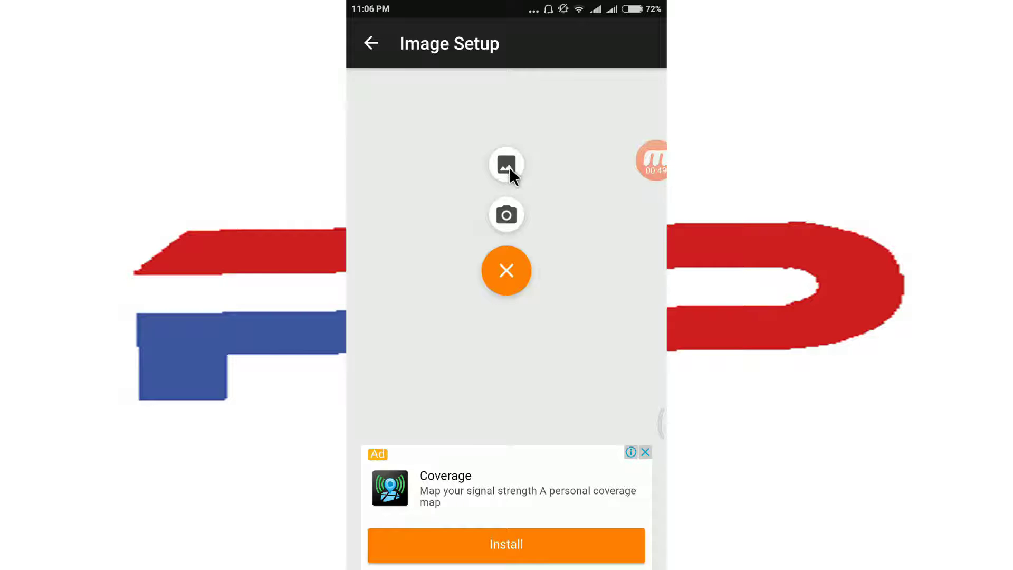
{"action": "left_click", "coordinate": [510, 170]}
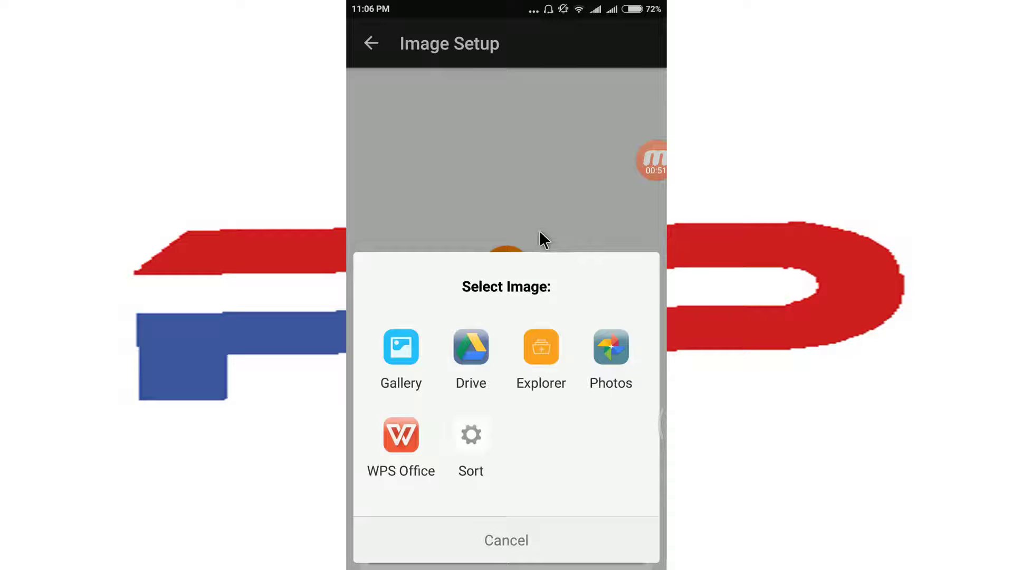
Pick the 1 May photo from Gallery's UC Browser album
{"action": "left_click", "coordinate": [401, 352]}
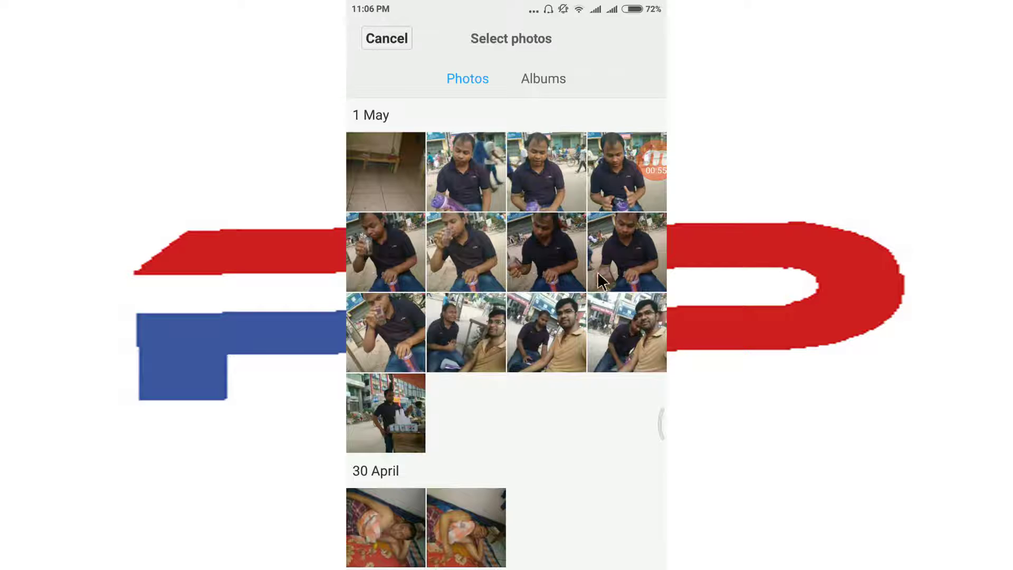
{"action": "left_click_drag", "start_coordinate": [650, 395], "coordinate": [441, 489]}
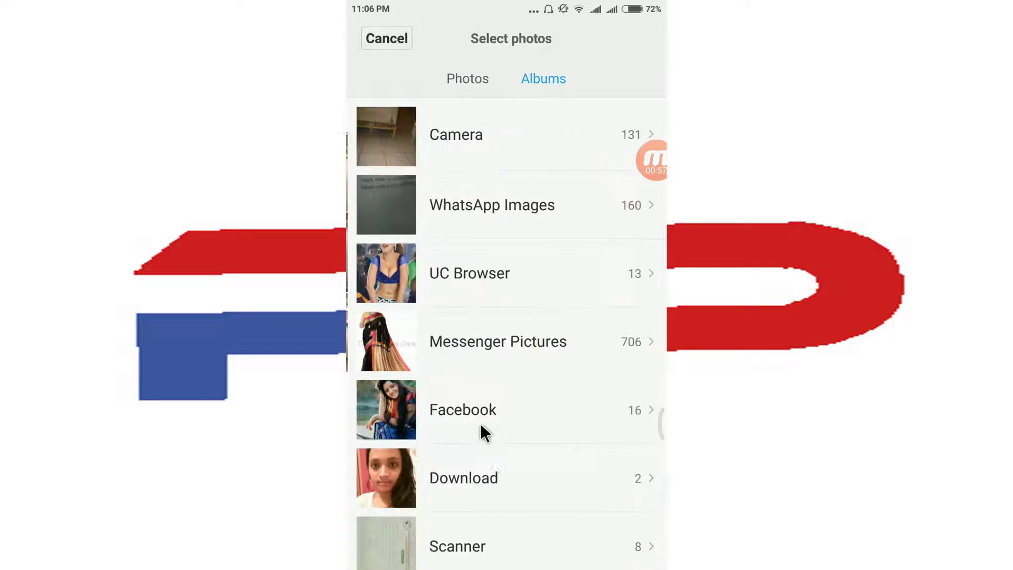
{"action": "left_click", "coordinate": [458, 267]}
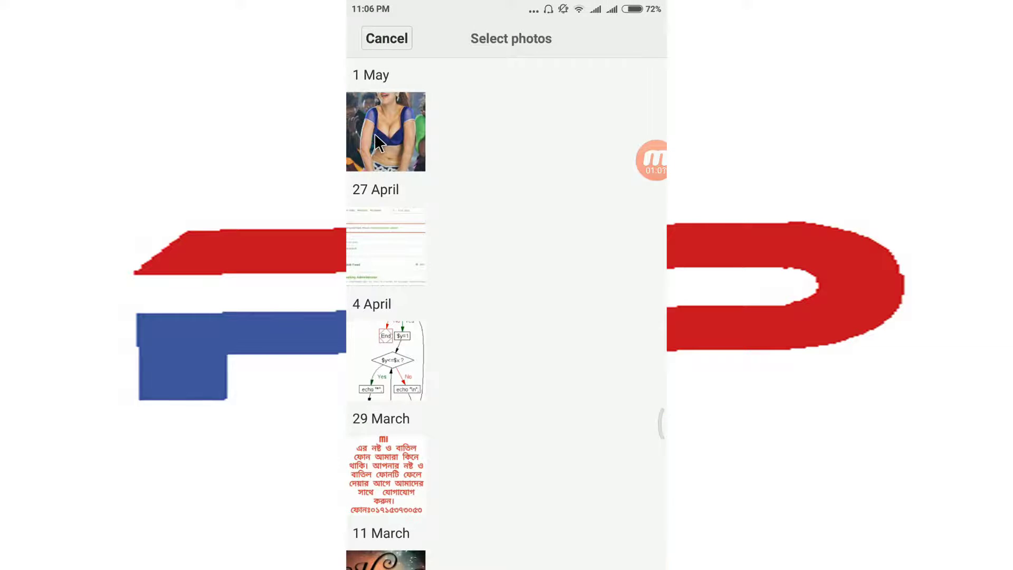
{"action": "left_click", "coordinate": [397, 135]}
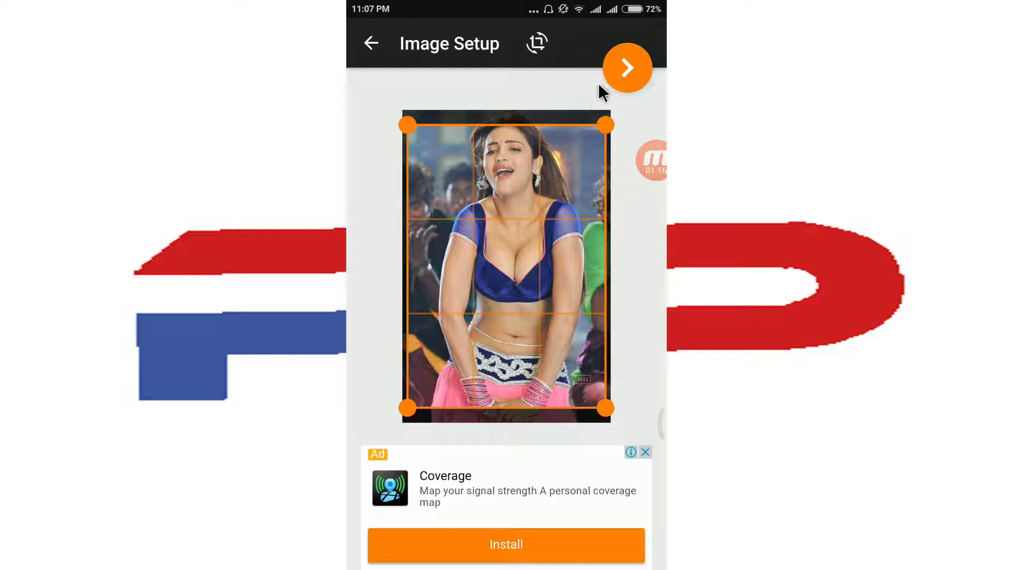
Crop the photo to a tall box at the image's top edge and confirm
{"action": "left_click", "coordinate": [536, 43]}
{"action": "left_click", "coordinate": [534, 45]}
{"action": "left_click_drag", "start_coordinate": [566, 272], "coordinate": [545, 286]}
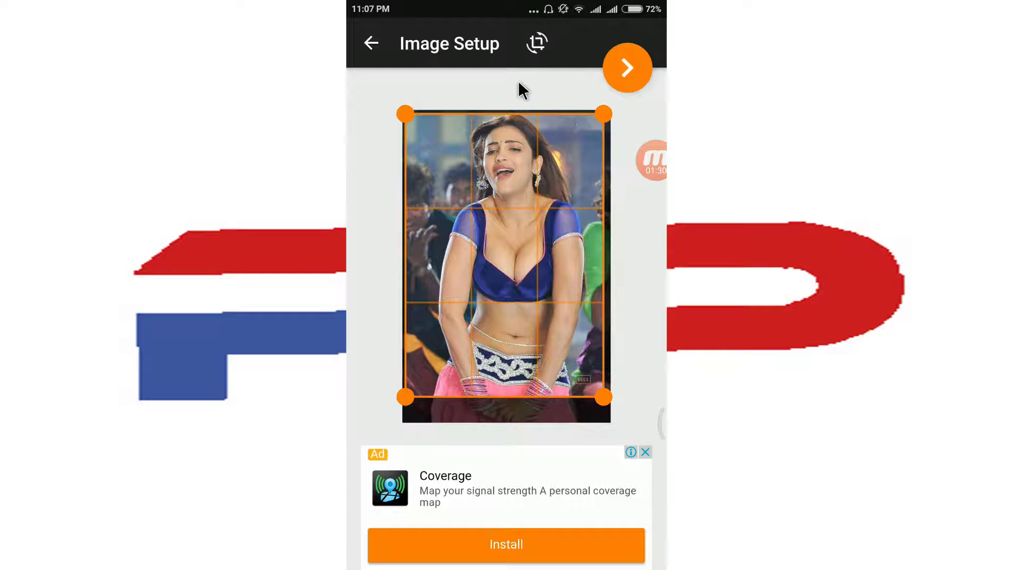
{"action": "left_click", "coordinate": [628, 68]}
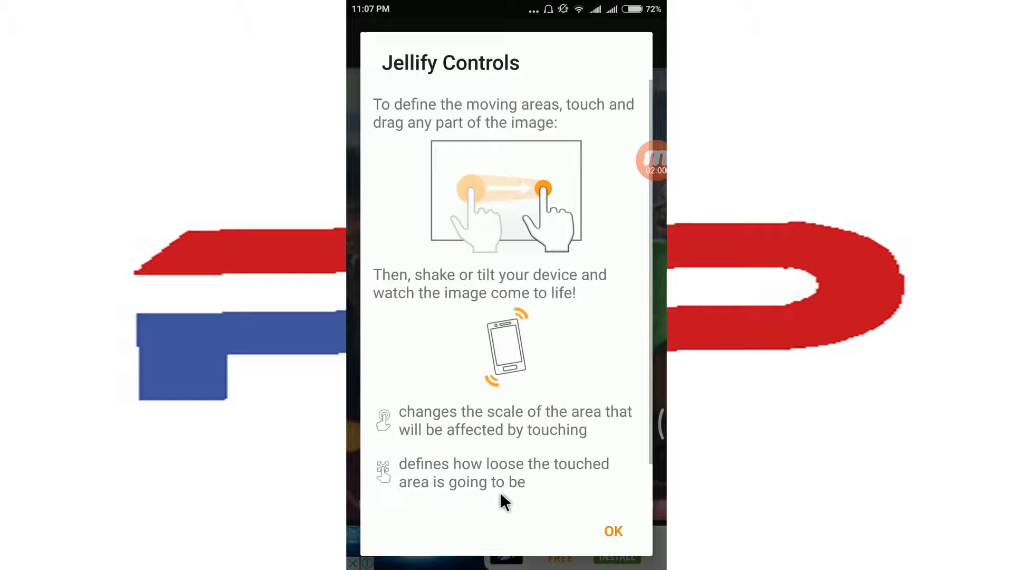
Drag across the blouse area several times to make it wobble, then reopen the Controls help
{"action": "left_click", "coordinate": [617, 533]}
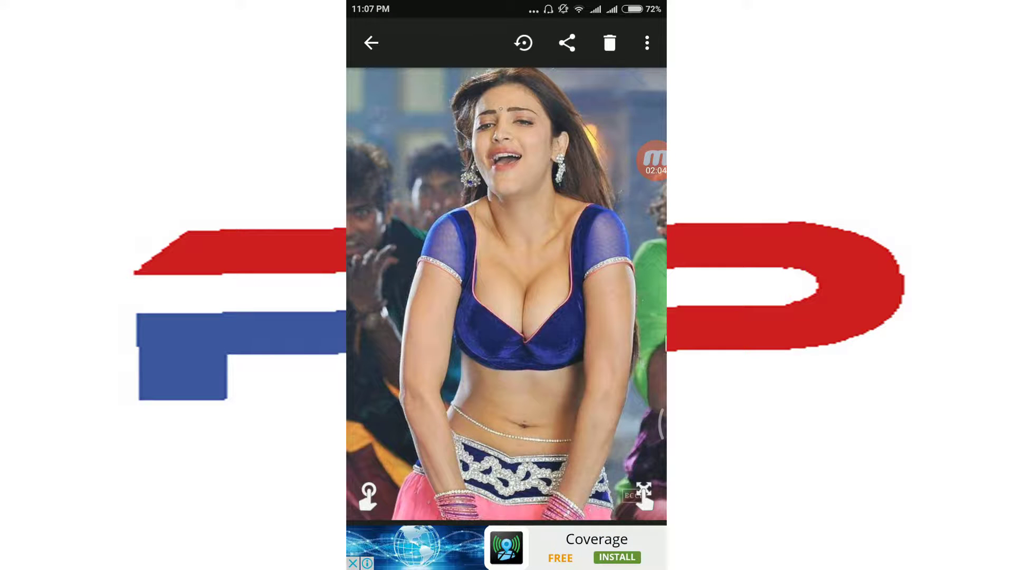
{"action": "mouse_move", "coordinate": [491, 325]}
{"action": "left_mouse_down"}
{"action": "mouse_move", "coordinate": [518, 309]}
{"action": "mouse_move", "coordinate": [553, 313]}
{"action": "mouse_move", "coordinate": [543, 322]}
{"action": "left_mouse_up"}
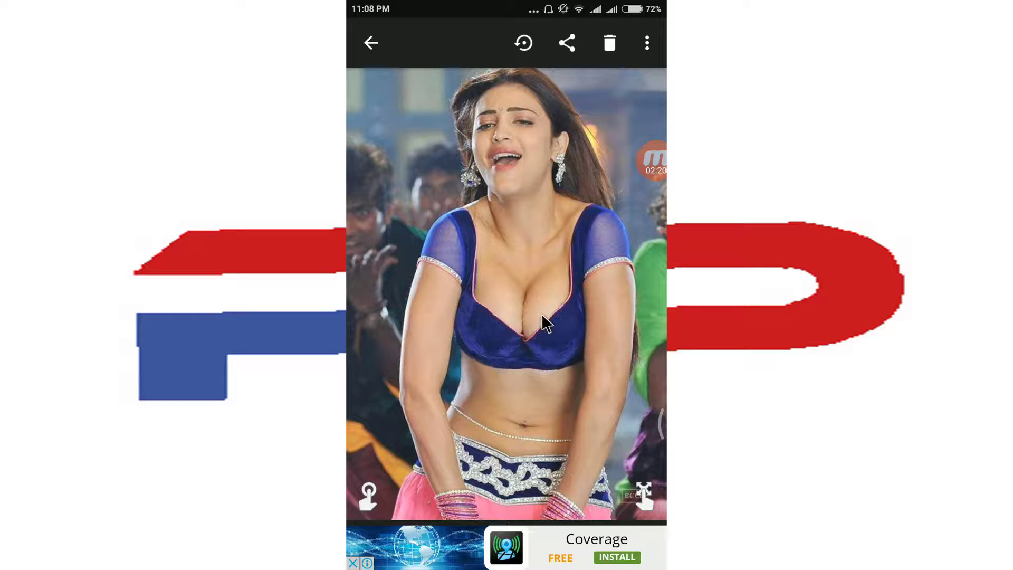
{"action": "mouse_move", "coordinate": [501, 320]}
{"action": "left_mouse_down"}
{"action": "mouse_move", "coordinate": [472, 241]}
{"action": "mouse_move", "coordinate": [533, 301]}
{"action": "mouse_move", "coordinate": [541, 229]}
{"action": "mouse_move", "coordinate": [554, 298]}
{"action": "mouse_move", "coordinate": [542, 241]}
{"action": "mouse_move", "coordinate": [536, 320]}
{"action": "mouse_move", "coordinate": [504, 346]}
{"action": "mouse_move", "coordinate": [498, 339]}
{"action": "mouse_move", "coordinate": [484, 273]}
{"action": "mouse_move", "coordinate": [504, 328]}
{"action": "mouse_move", "coordinate": [535, 327]}
{"action": "mouse_move", "coordinate": [526, 270]}
{"action": "mouse_move", "coordinate": [544, 314]}
{"action": "mouse_move", "coordinate": [518, 260]}
{"action": "mouse_move", "coordinate": [517, 316]}
{"action": "mouse_move", "coordinate": [506, 319]}
{"action": "mouse_move", "coordinate": [465, 210]}
{"action": "mouse_move", "coordinate": [489, 217]}
{"action": "mouse_move", "coordinate": [511, 270]}
{"action": "mouse_move", "coordinate": [544, 294]}
{"action": "mouse_move", "coordinate": [520, 174]}
{"action": "mouse_move", "coordinate": [555, 261]}
{"action": "mouse_move", "coordinate": [550, 310]}
{"action": "mouse_move", "coordinate": [506, 331]}
{"action": "mouse_move", "coordinate": [554, 417]}
{"action": "mouse_move", "coordinate": [518, 367]}
{"action": "mouse_move", "coordinate": [549, 324]}
{"action": "mouse_move", "coordinate": [575, 337]}
{"action": "mouse_move", "coordinate": [583, 360]}
{"action": "mouse_move", "coordinate": [502, 356]}
{"action": "mouse_move", "coordinate": [481, 345]}
{"action": "mouse_move", "coordinate": [492, 332]}
{"action": "mouse_move", "coordinate": [436, 354]}
{"action": "mouse_move", "coordinate": [528, 304]}
{"action": "mouse_move", "coordinate": [611, 325]}
{"action": "mouse_move", "coordinate": [548, 338]}
{"action": "mouse_move", "coordinate": [642, 332]}
{"action": "mouse_move", "coordinate": [566, 335]}
{"action": "mouse_move", "coordinate": [566, 286]}
{"action": "left_mouse_up"}
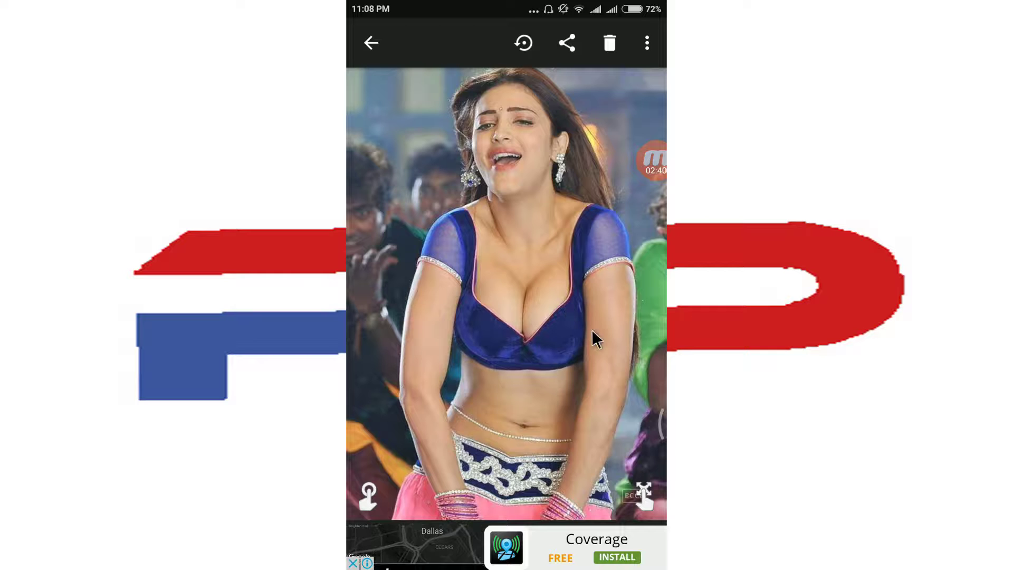
{"action": "mouse_move", "coordinate": [561, 347]}
{"action": "left_mouse_down"}
{"action": "mouse_move", "coordinate": [506, 220]}
{"action": "mouse_move", "coordinate": [515, 306]}
{"action": "mouse_move", "coordinate": [495, 315]}
{"action": "mouse_move", "coordinate": [500, 214]}
{"action": "left_mouse_up"}
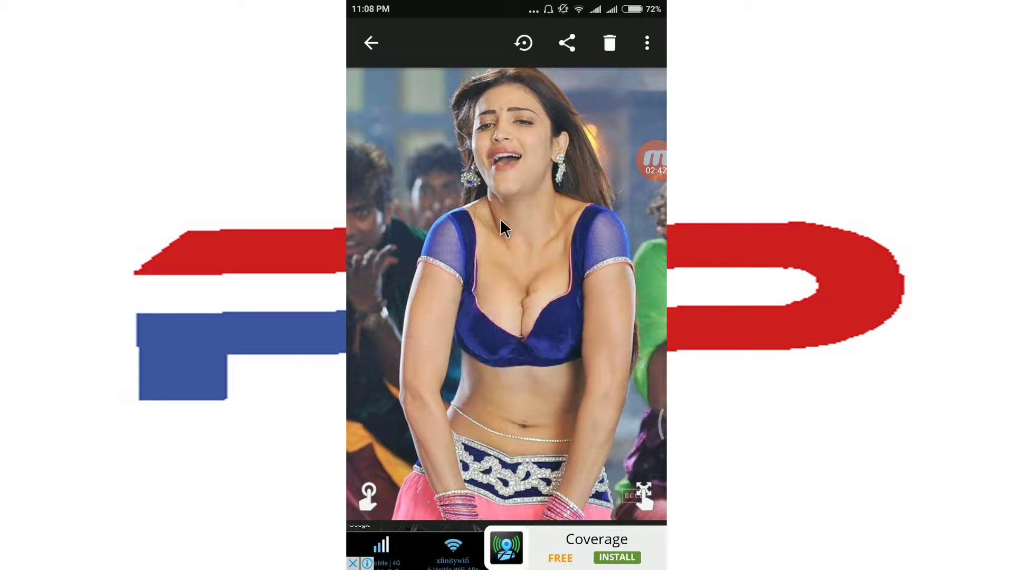
{"action": "left_click_drag", "start_coordinate": [530, 284], "coordinate": [542, 268]}
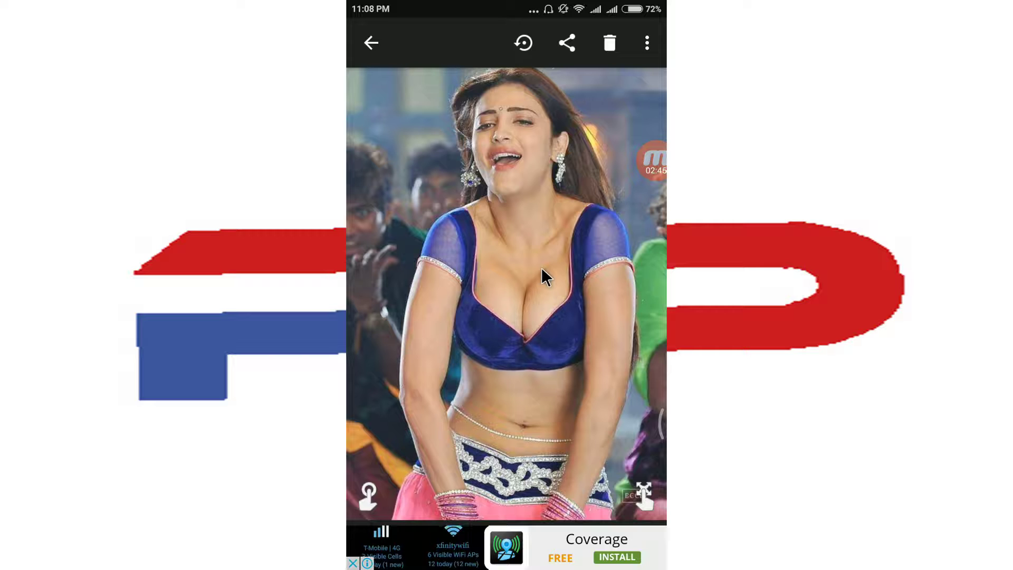
{"action": "mouse_move", "coordinate": [528, 264]}
{"action": "left_mouse_down"}
{"action": "mouse_move", "coordinate": [536, 325]}
{"action": "mouse_move", "coordinate": [502, 339]}
{"action": "left_mouse_up"}
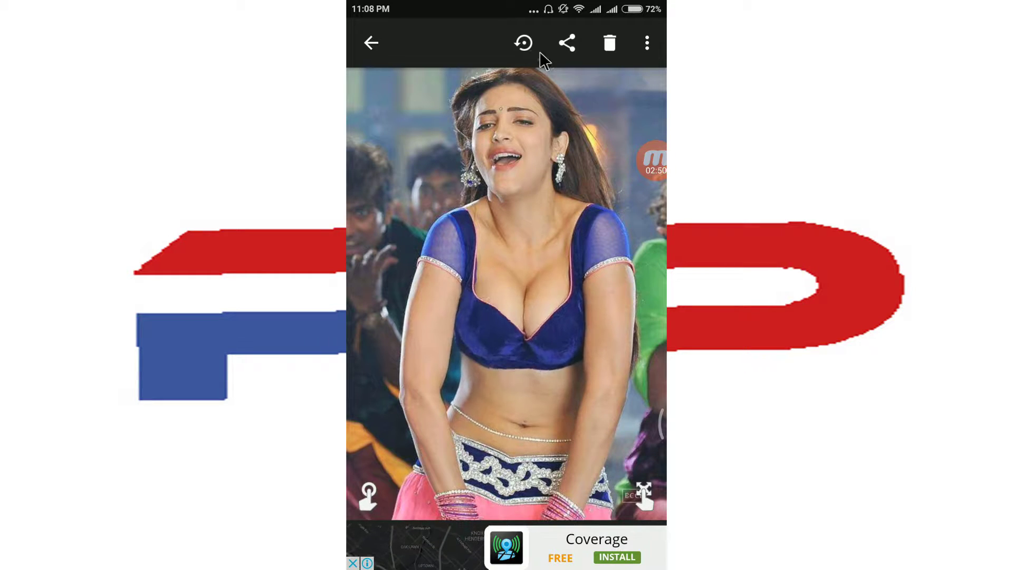
{"action": "left_click", "coordinate": [647, 43]}
{"action": "left_click", "coordinate": [647, 44]}
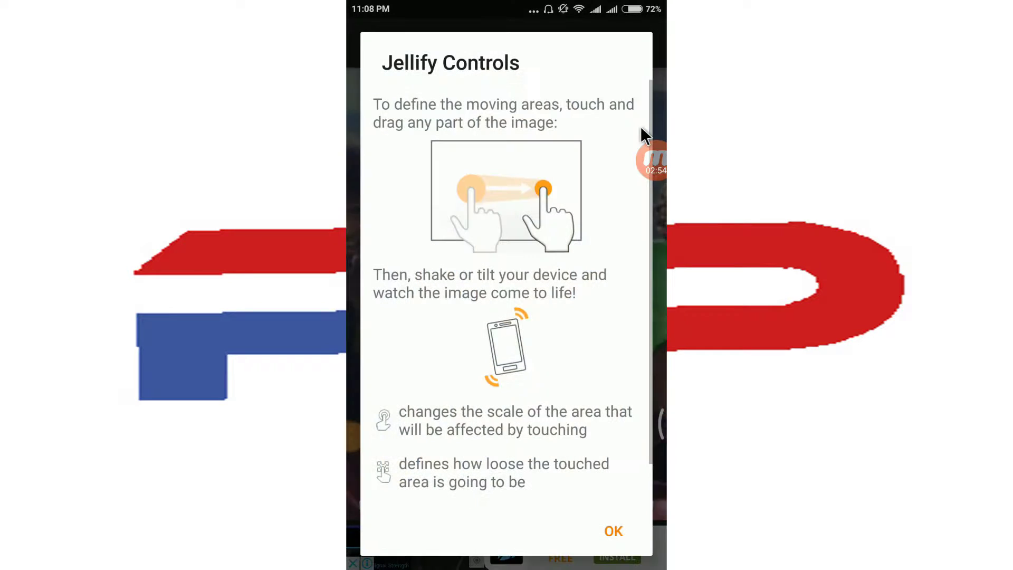
Export the jelly animation as a High-quality GIF and save it to the gallery
{"action": "left_click", "coordinate": [613, 530]}
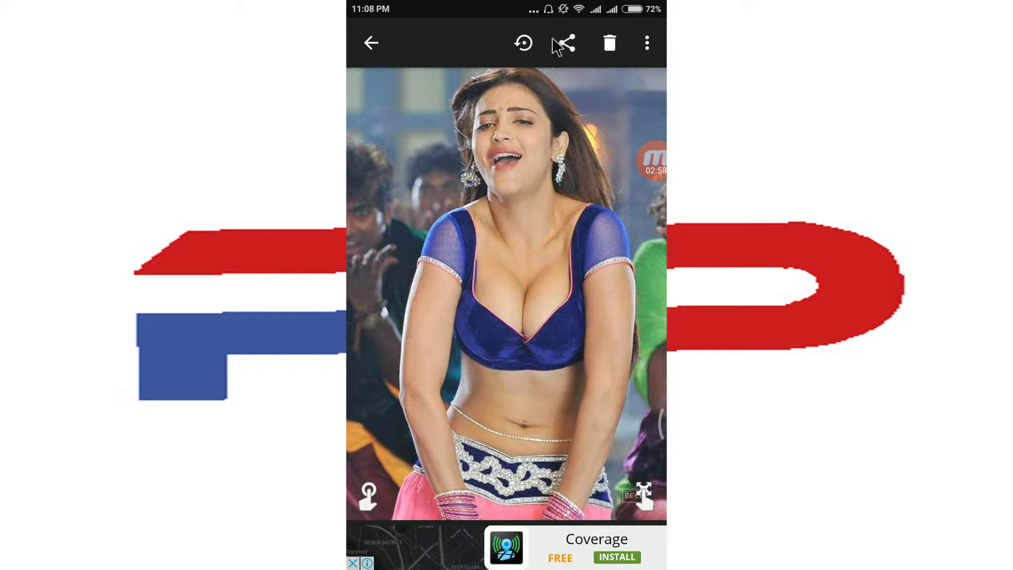
{"action": "left_click", "coordinate": [568, 44]}
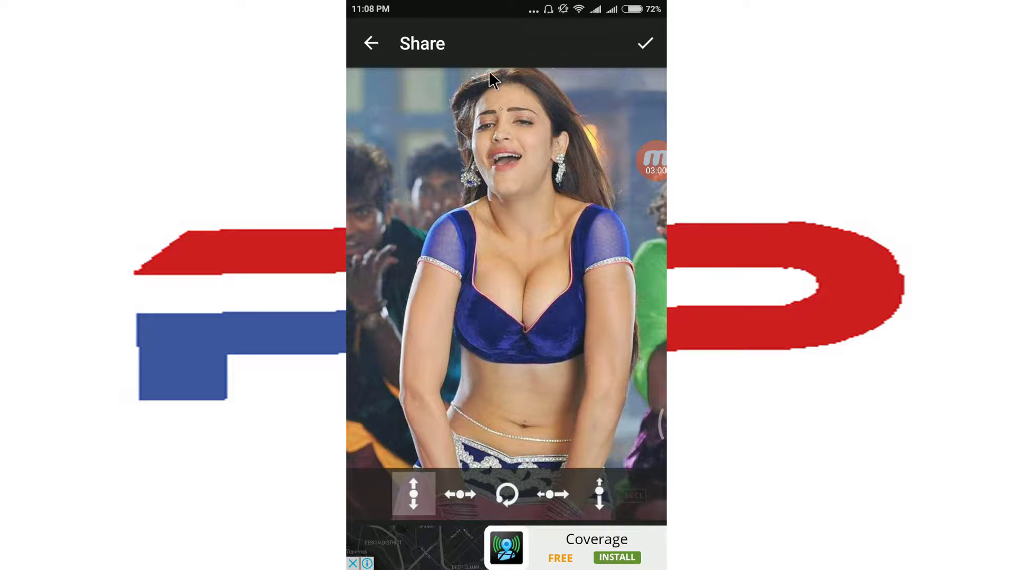
{"action": "left_click", "coordinate": [646, 44]}
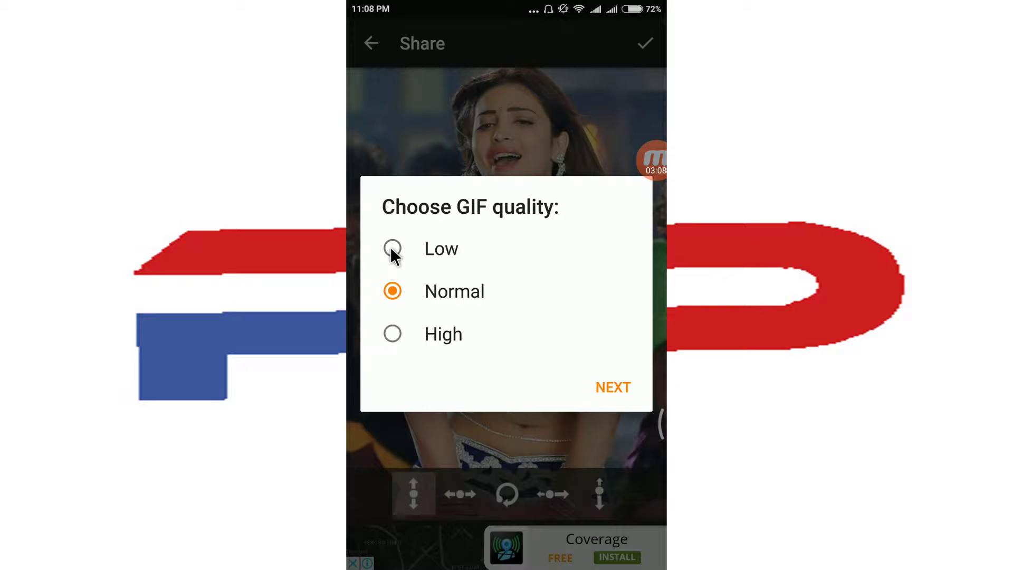
{"action": "left_click", "coordinate": [392, 335]}
{"action": "left_click", "coordinate": [612, 387]}
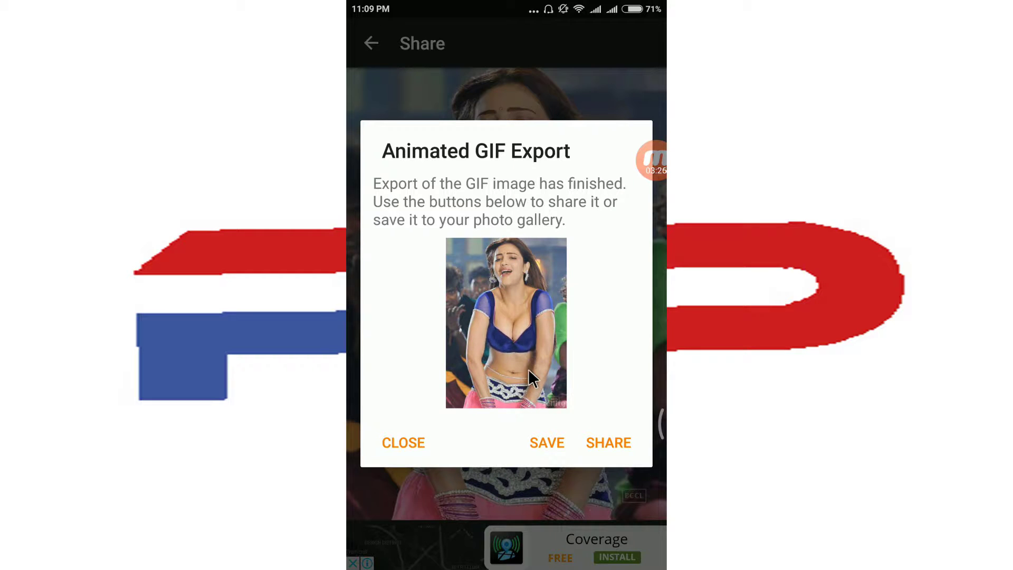
{"action": "left_click", "coordinate": [549, 440]}
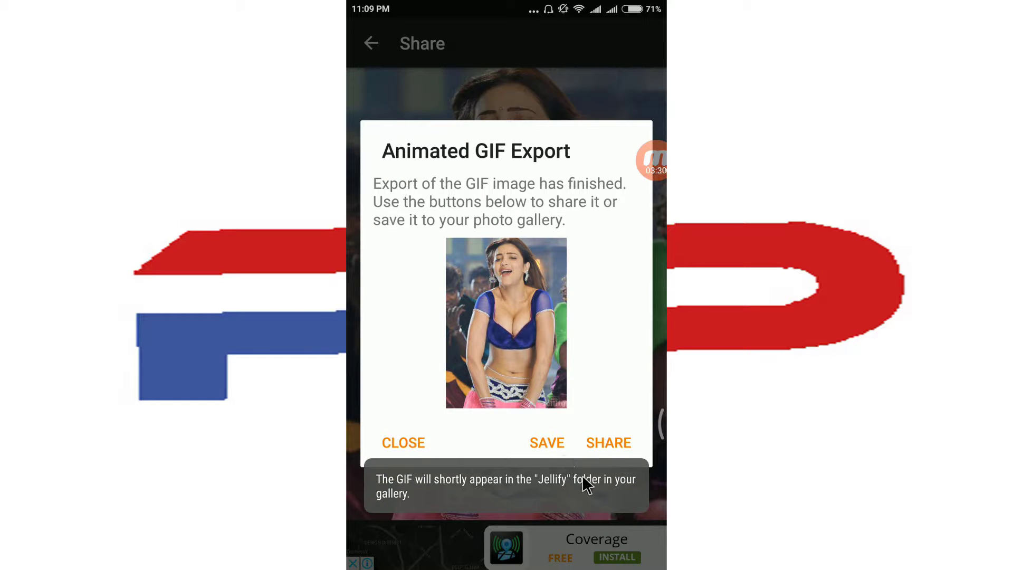
{"action": "left_click", "coordinate": [403, 453]}
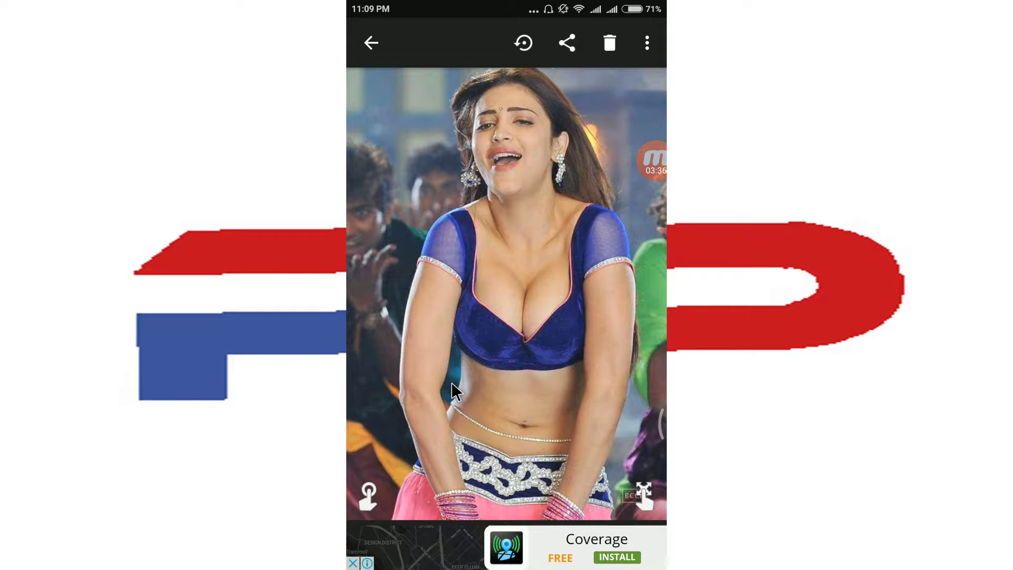
Return to the home screen and launch Gallery from the app drawer
{"action": "key", "text": "Escape"}
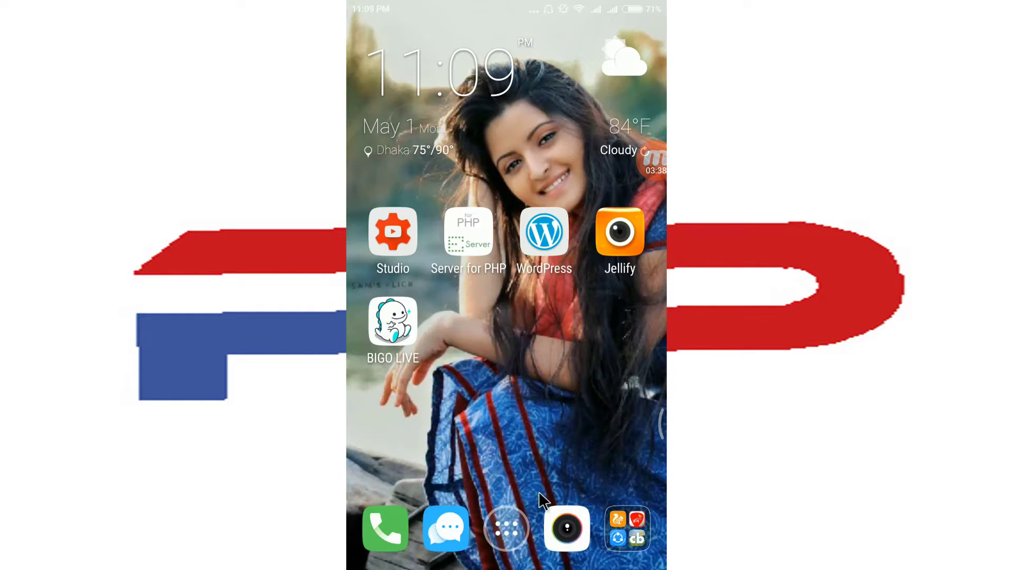
{"action": "left_click", "coordinate": [499, 518]}
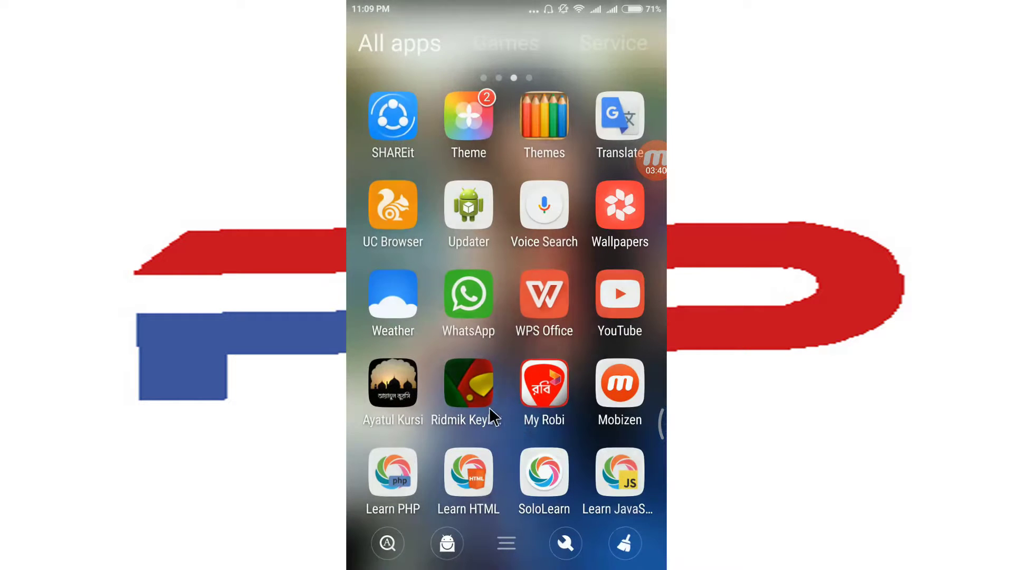
{"action": "left_click_drag", "start_coordinate": [645, 384], "coordinate": [396, 468]}
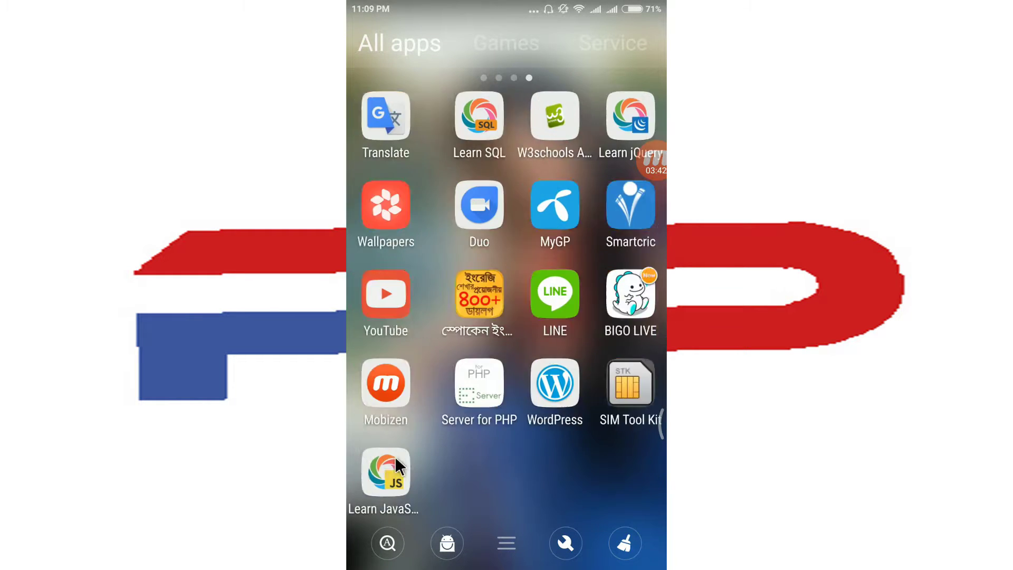
{"action": "left_click_drag", "start_coordinate": [607, 453], "coordinate": [366, 450]}
{"action": "left_click", "coordinate": [482, 473]}
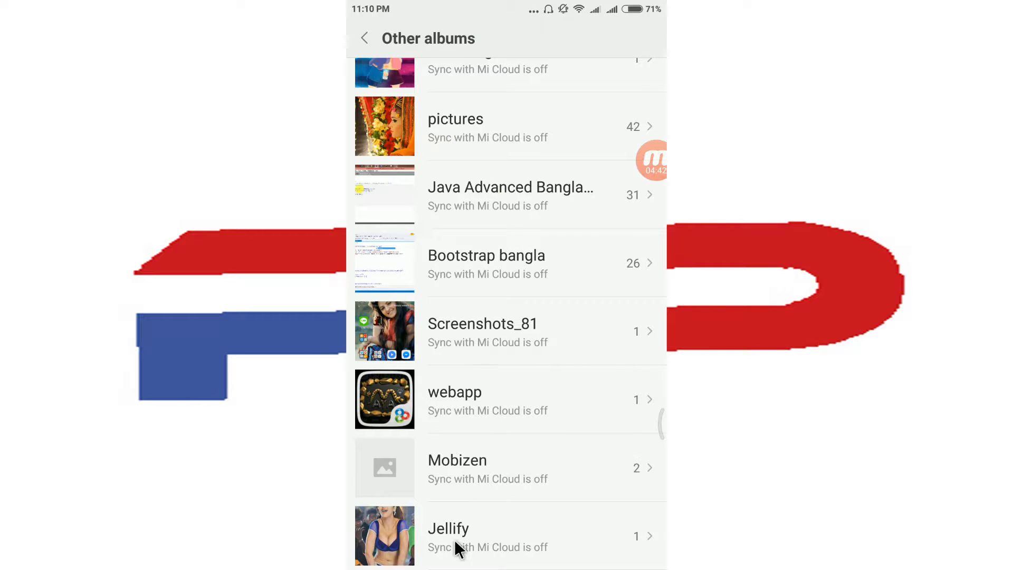
Open the exported GIF from the Jellify album full-screen with toolbars hidden
{"action": "left_click", "coordinate": [497, 556]}
{"action": "left_click", "coordinate": [410, 134]}
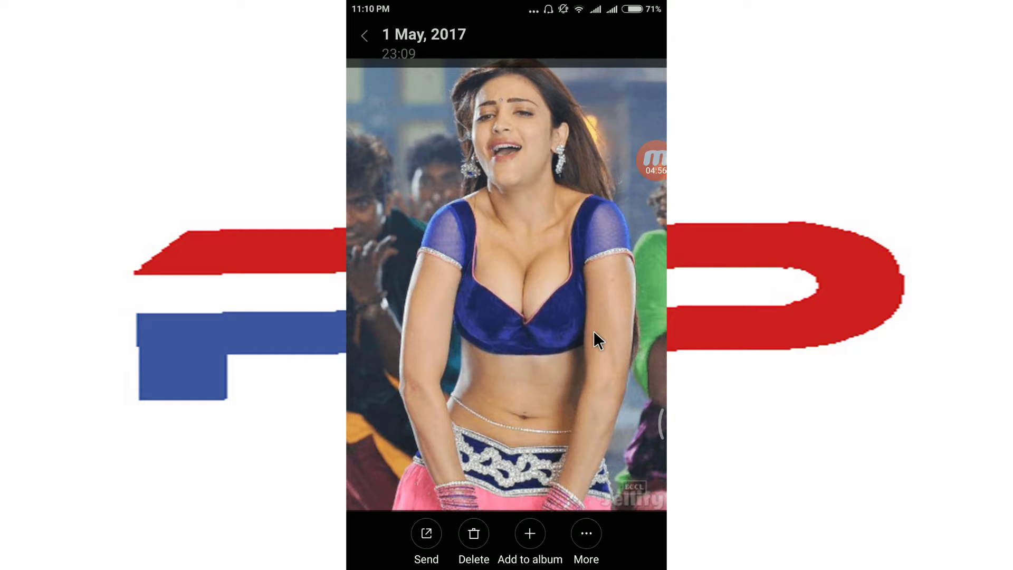
{"action": "left_click", "coordinate": [593, 330]}
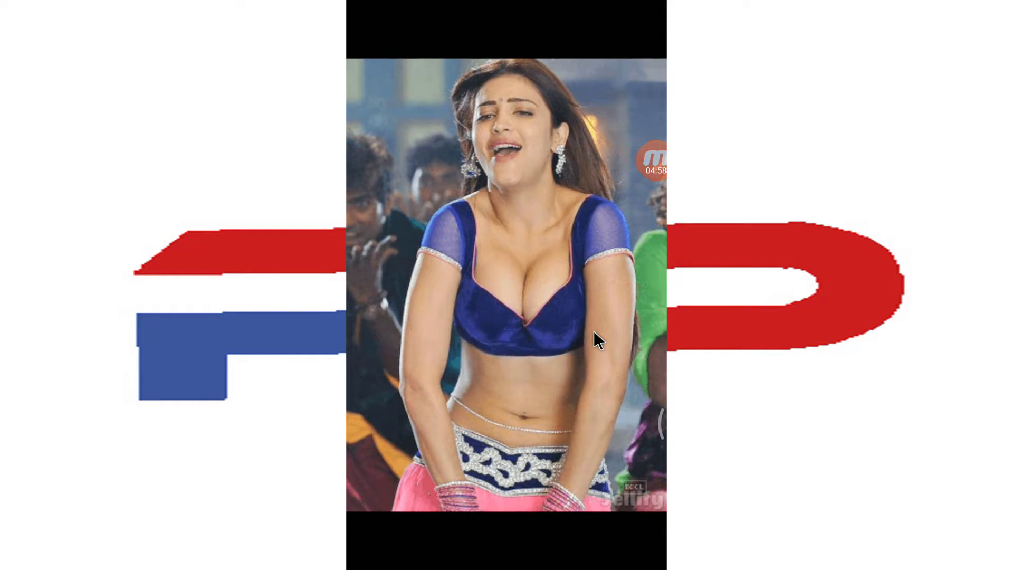